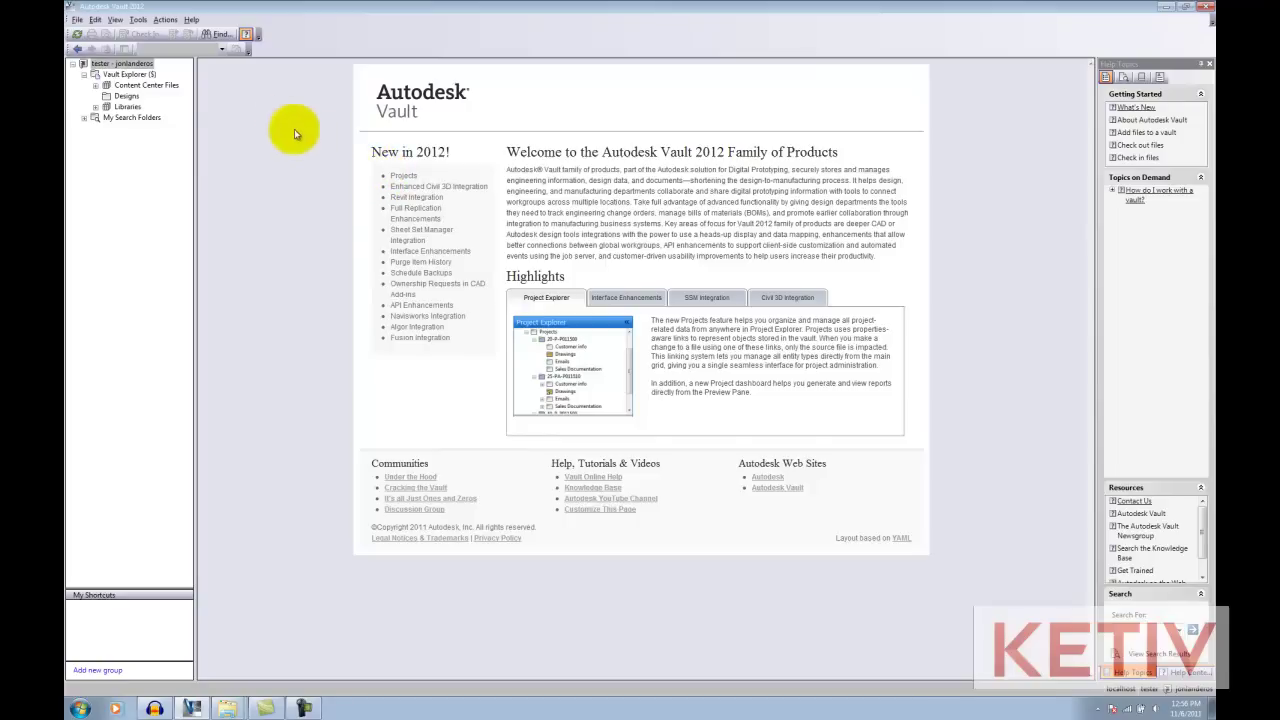
Open the vault settings from the vault root entry, then close them without changes
click(100, 63)
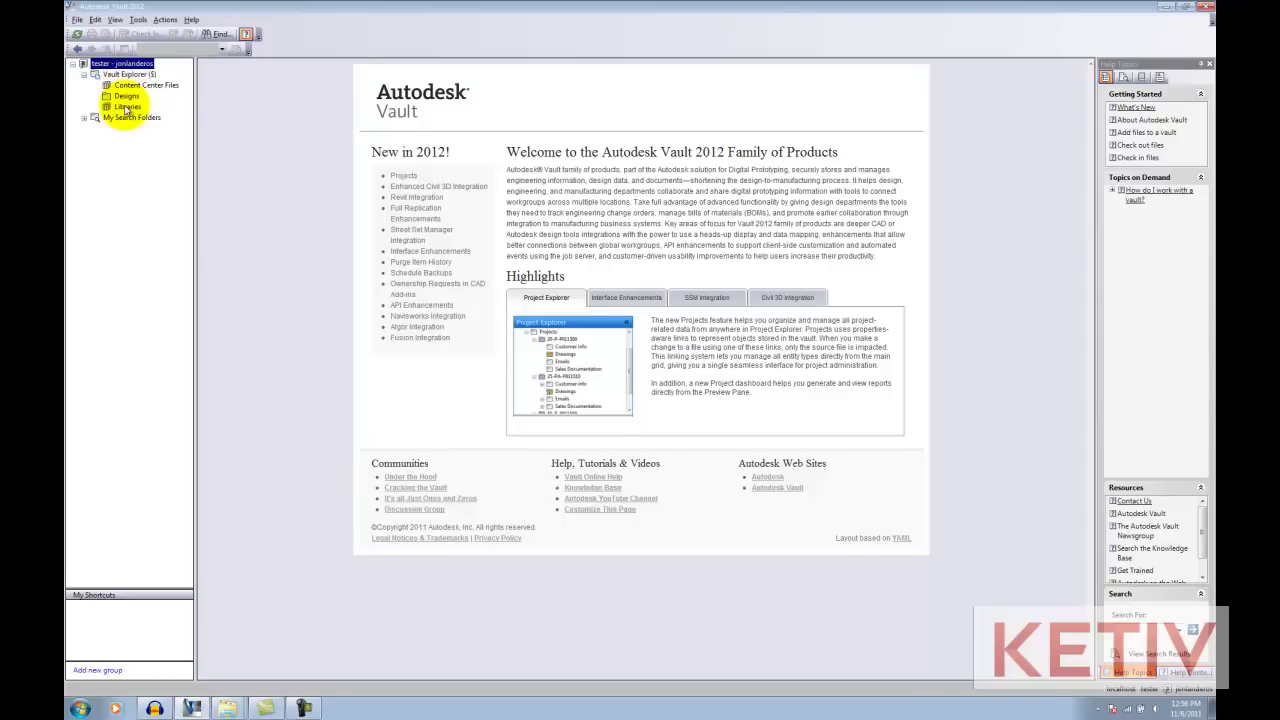
click(137, 22)
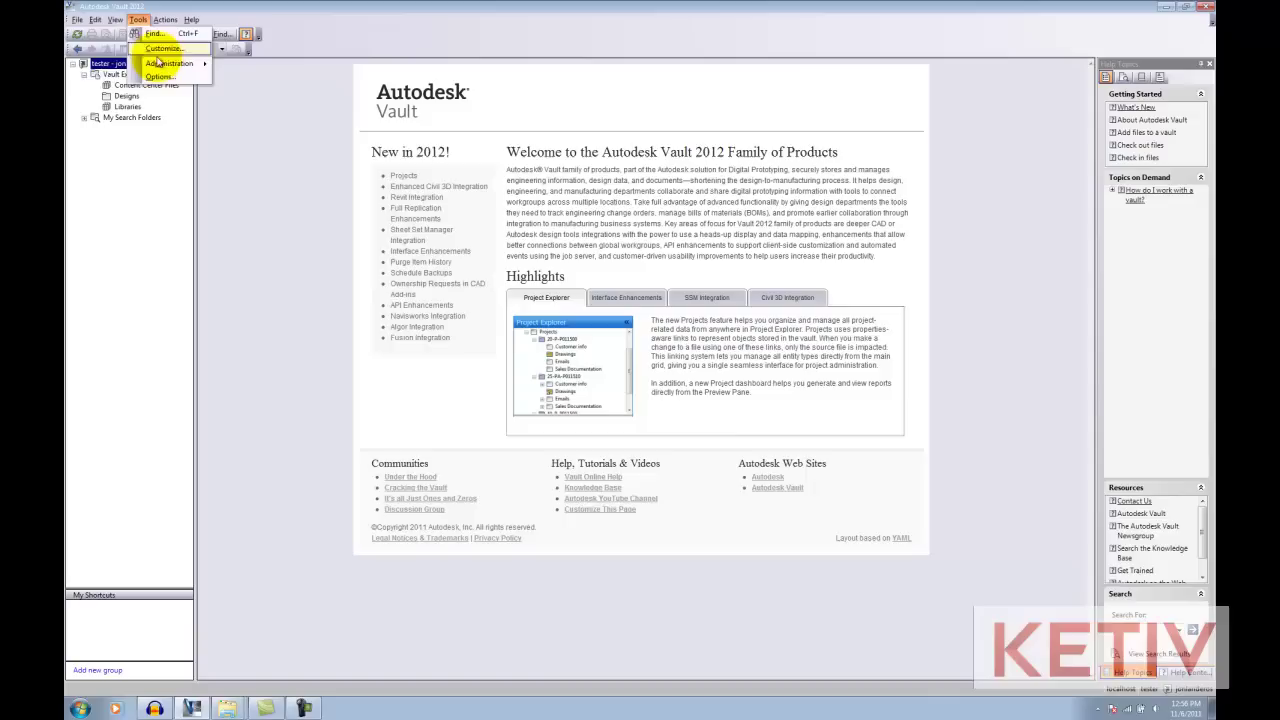
mouse_move(160, 65)
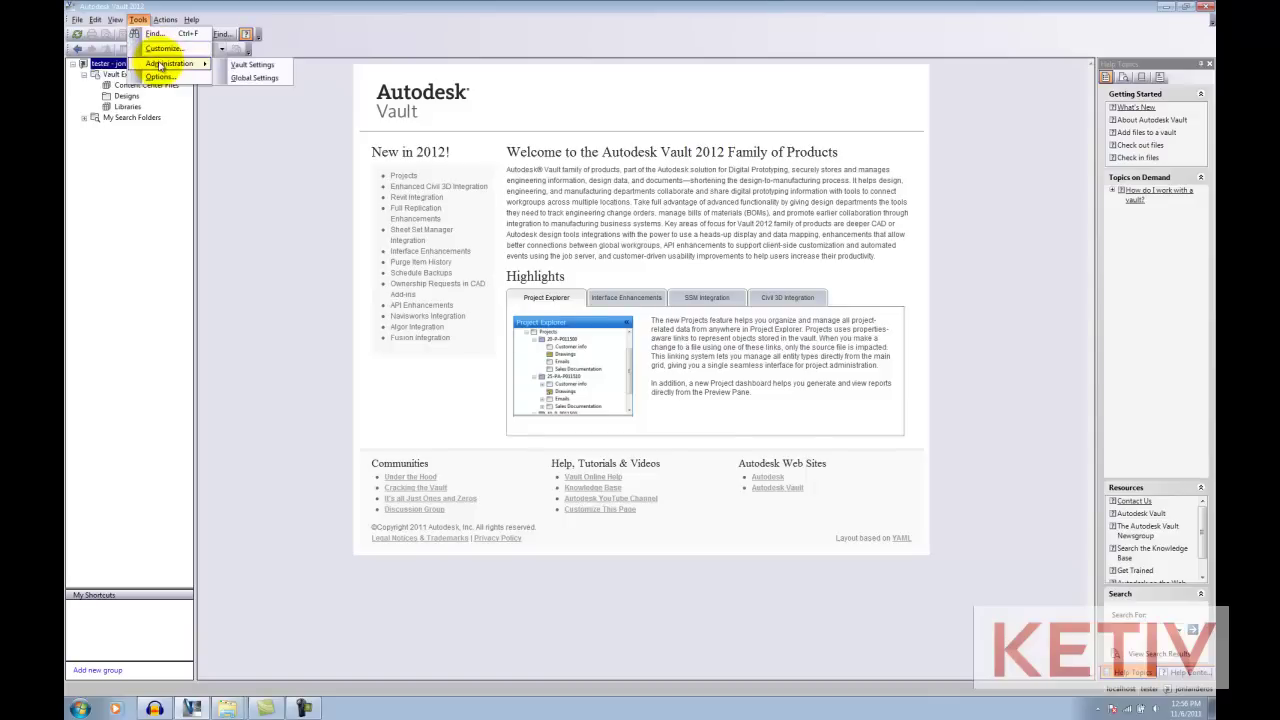
click(240, 66)
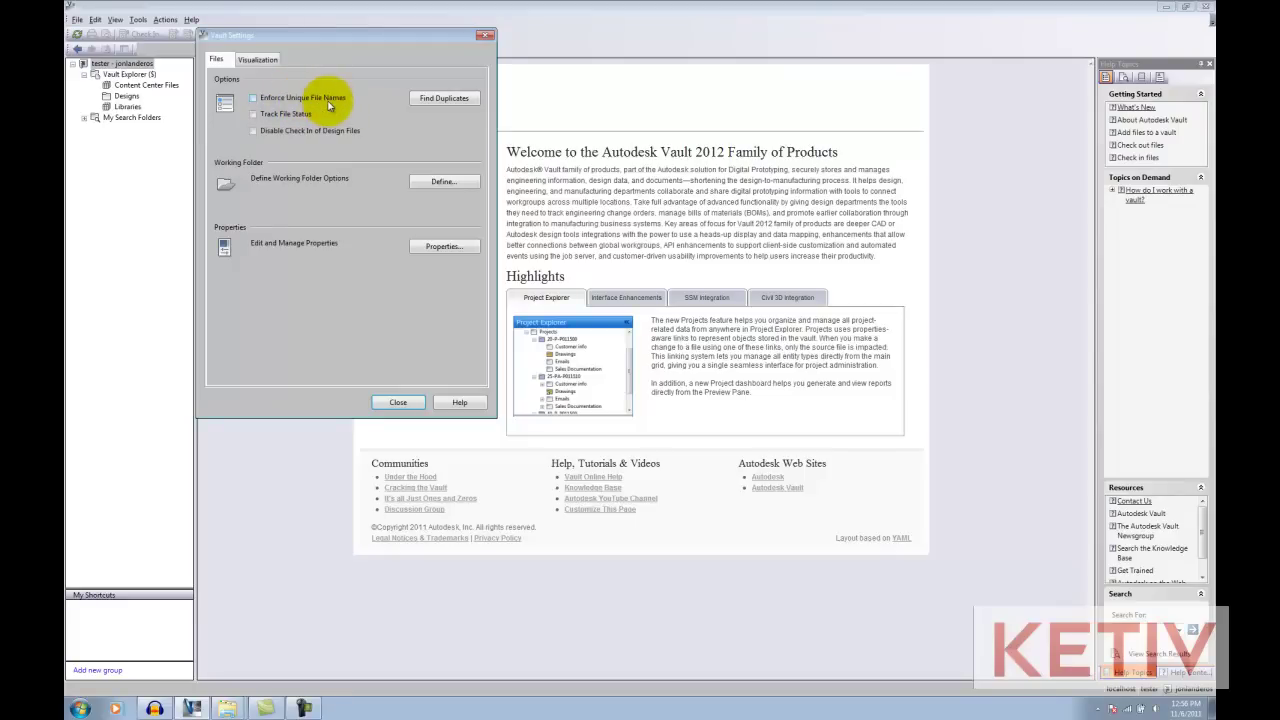
click(397, 402)
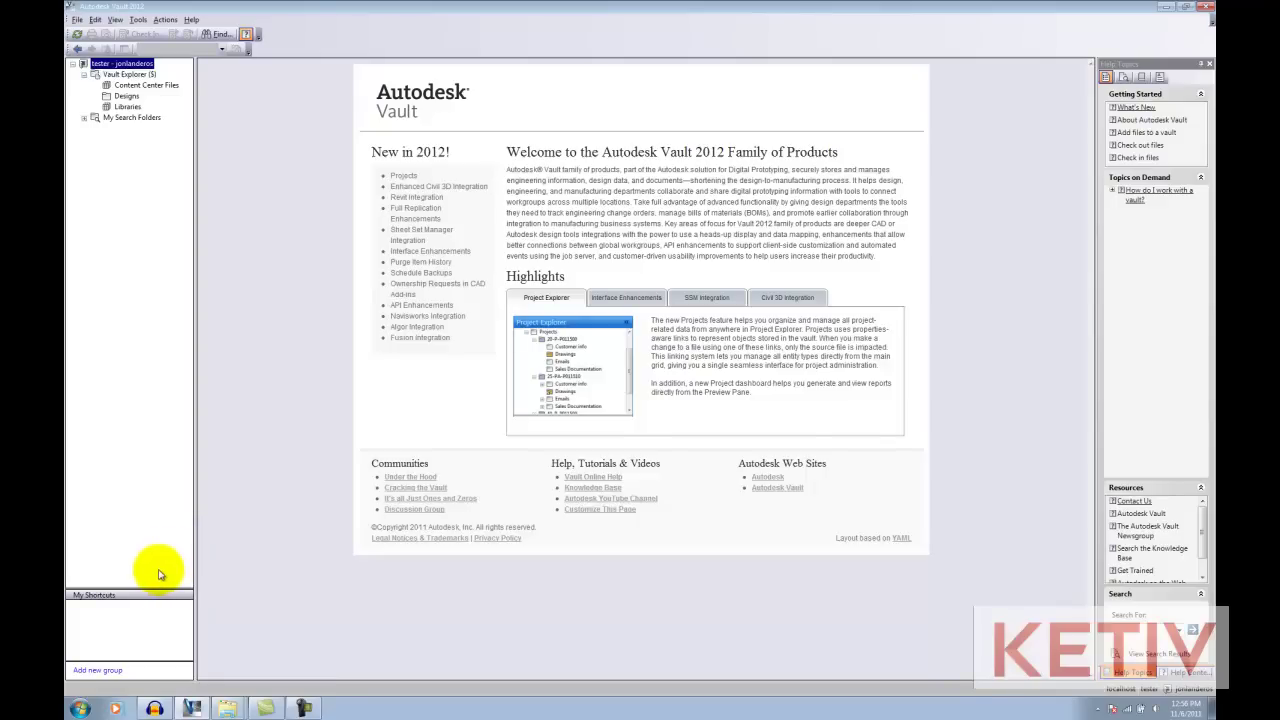
Launch Autodesk Autoloader 2012 for Vault from Autodesk > Autodesk Data Management > Tools
click(80, 708)
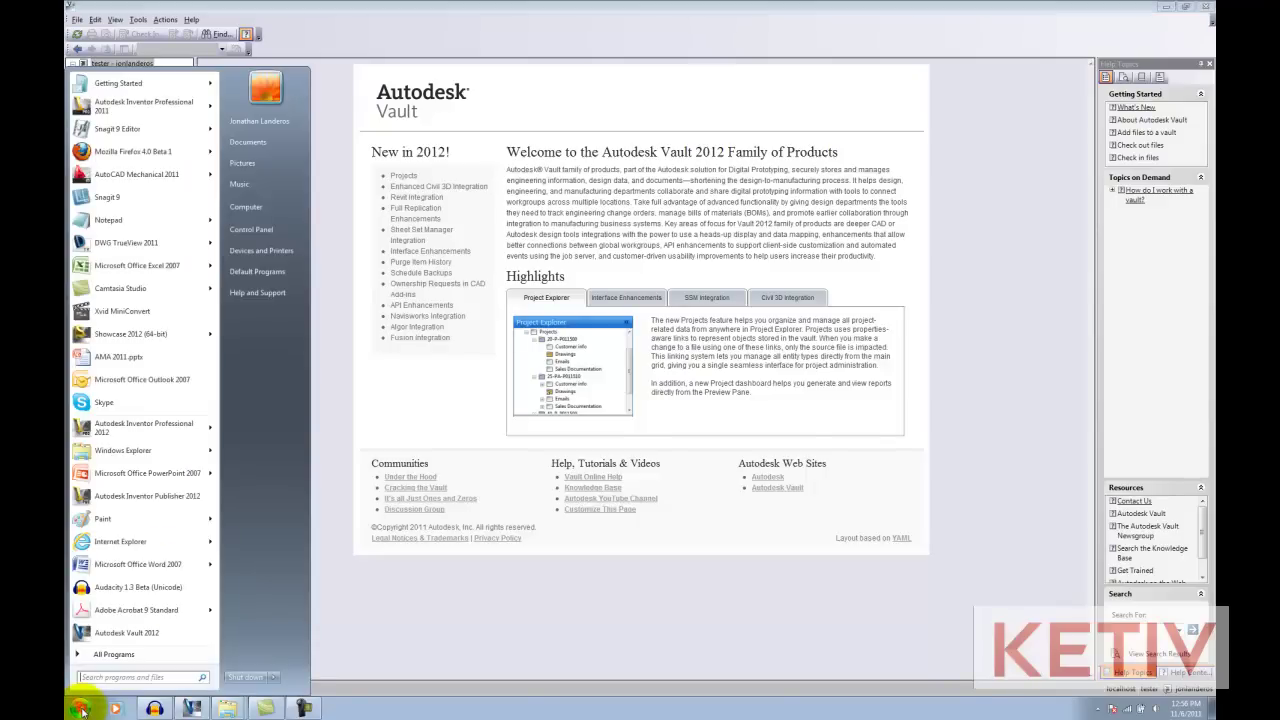
click(112, 655)
click(128, 250)
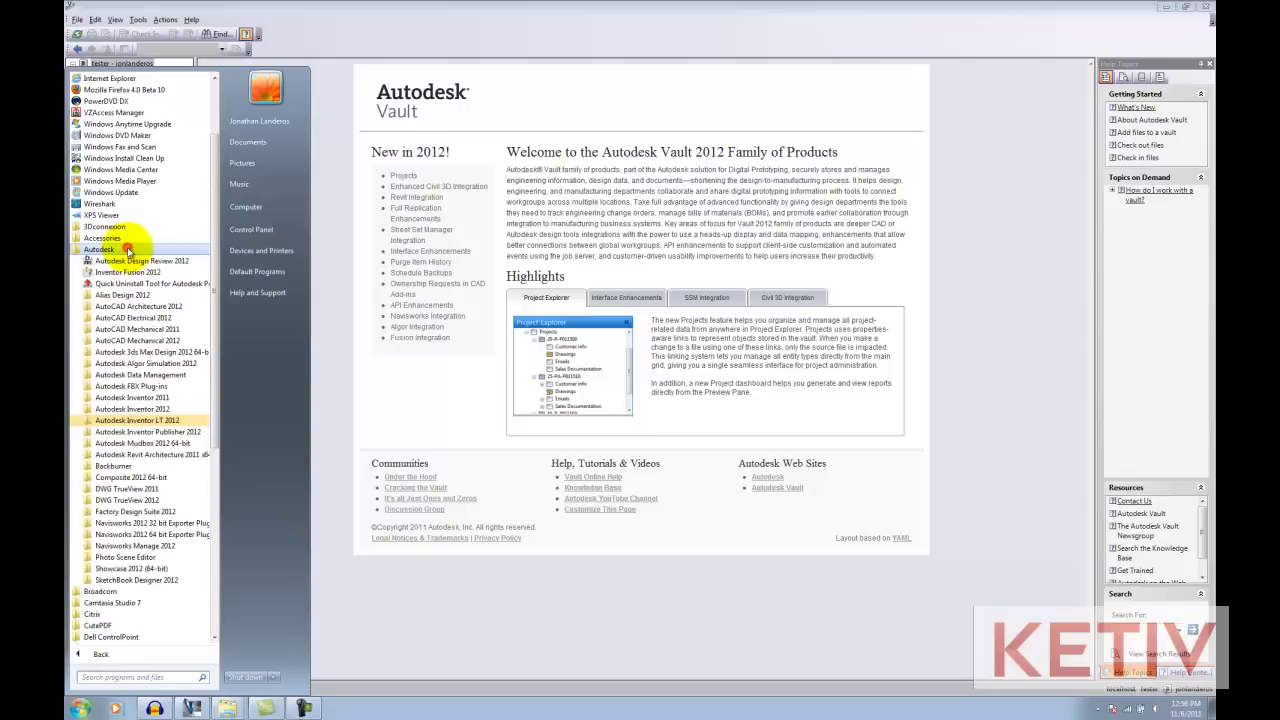
click(140, 375)
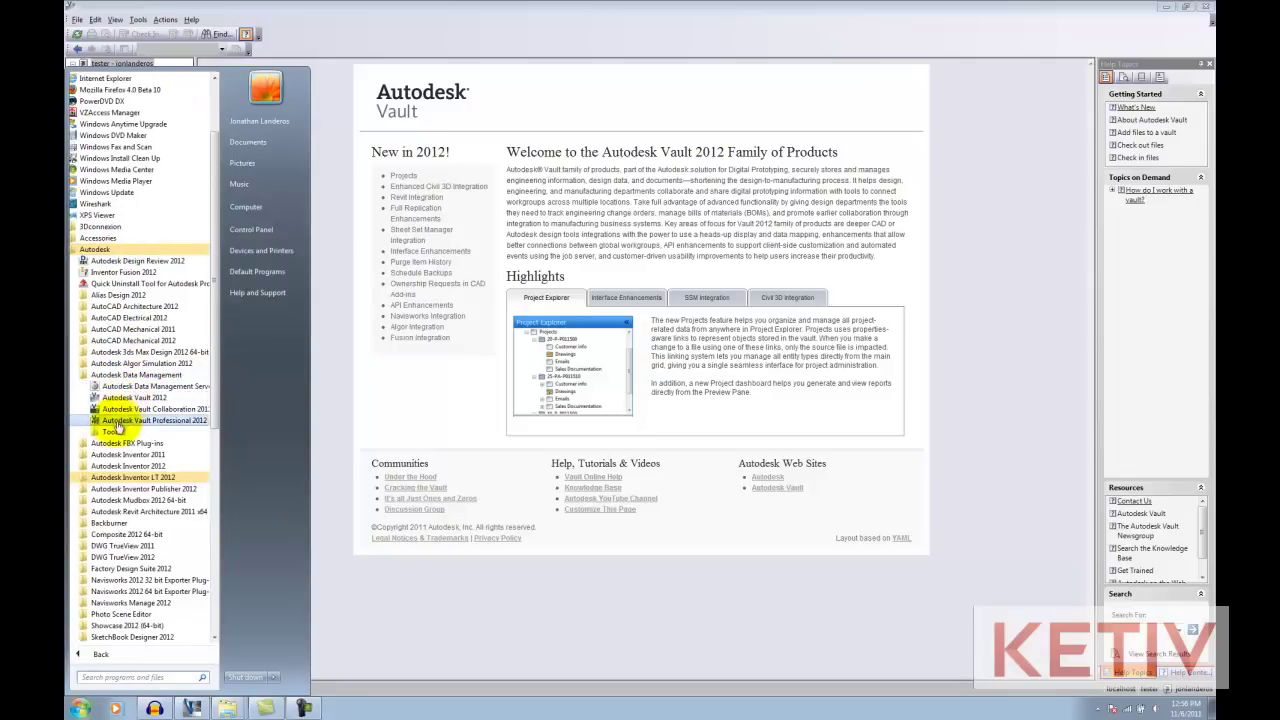
click(112, 431)
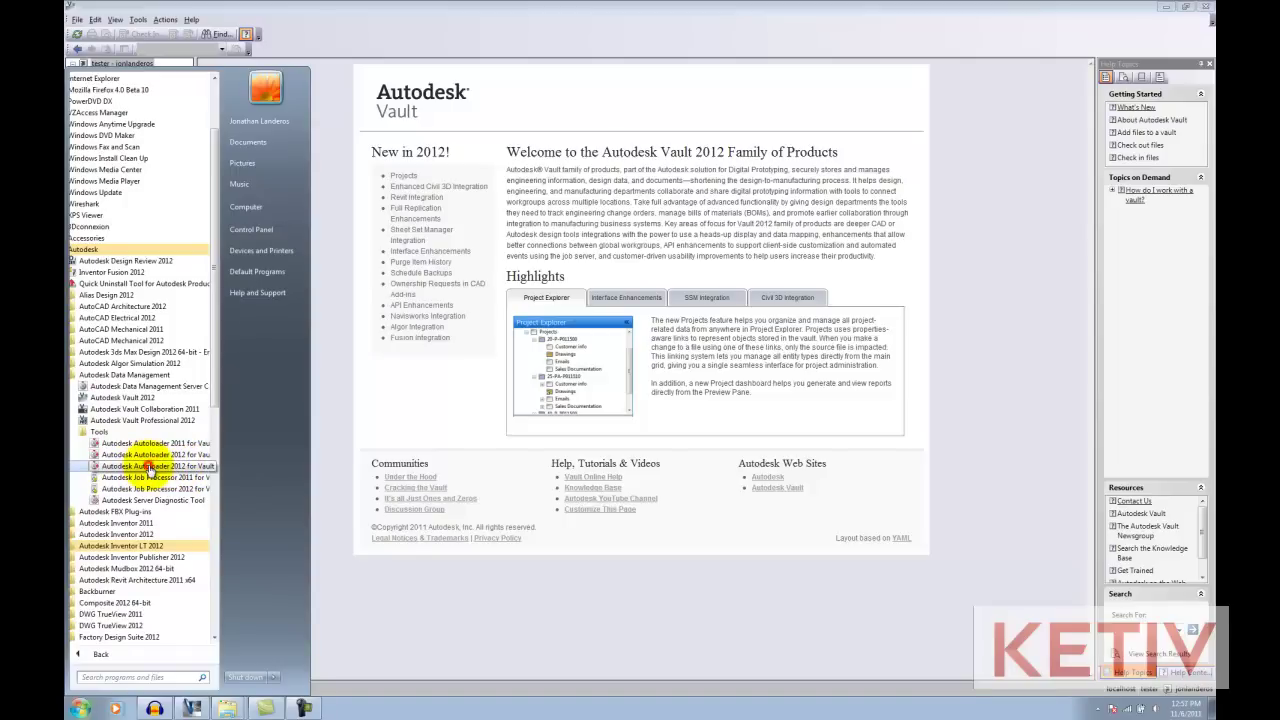
click(150, 467)
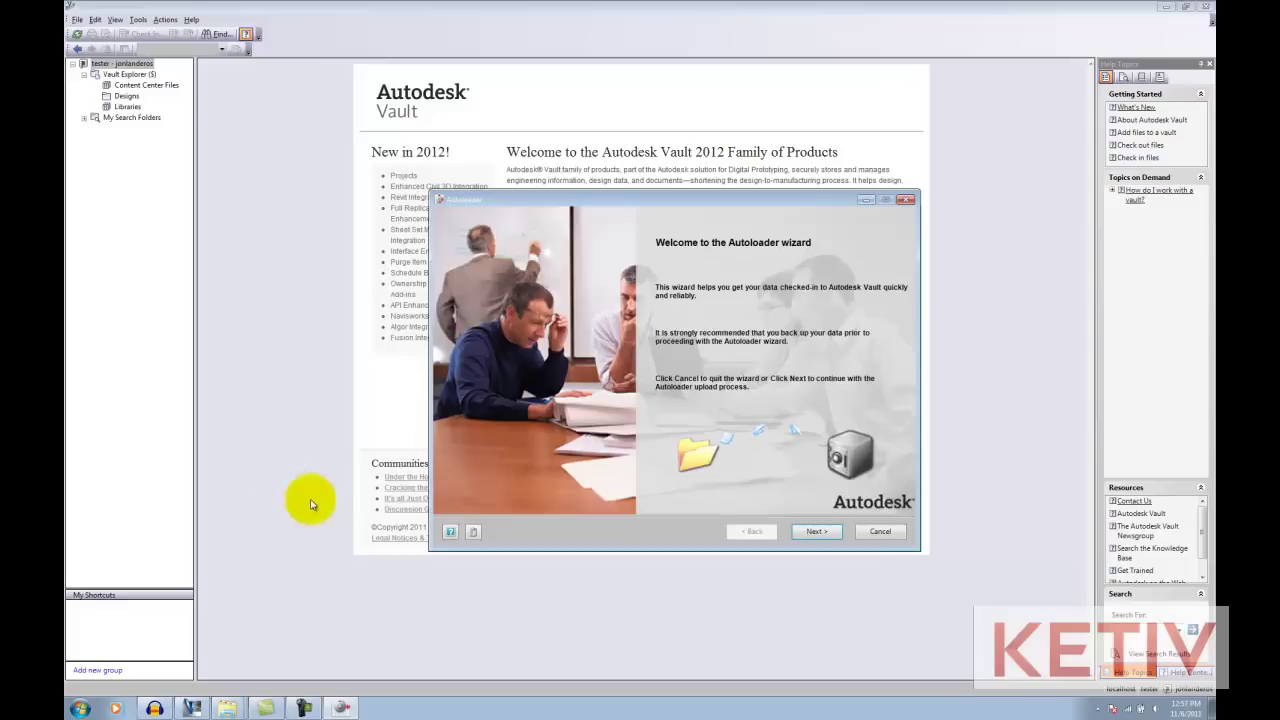
Move past the welcome page and browse to the Woodshop Projects folder on the OS (C:) drive
click(816, 533)
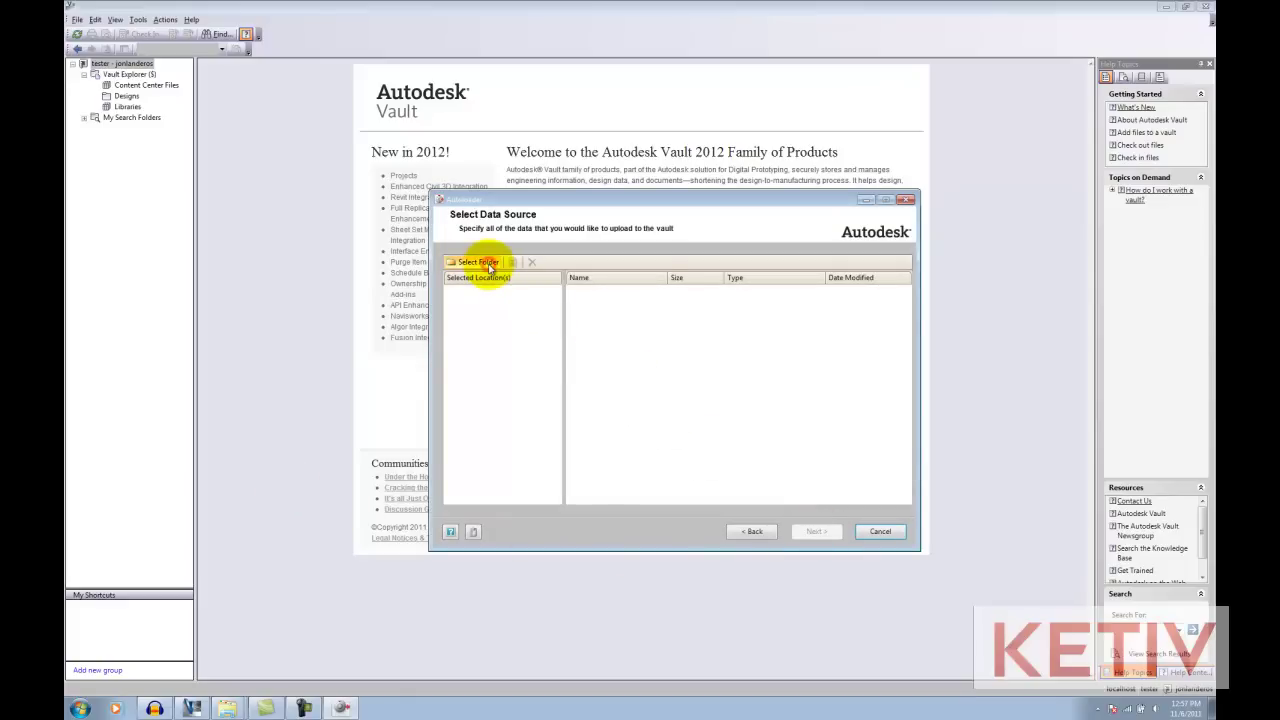
click(489, 266)
click(561, 347)
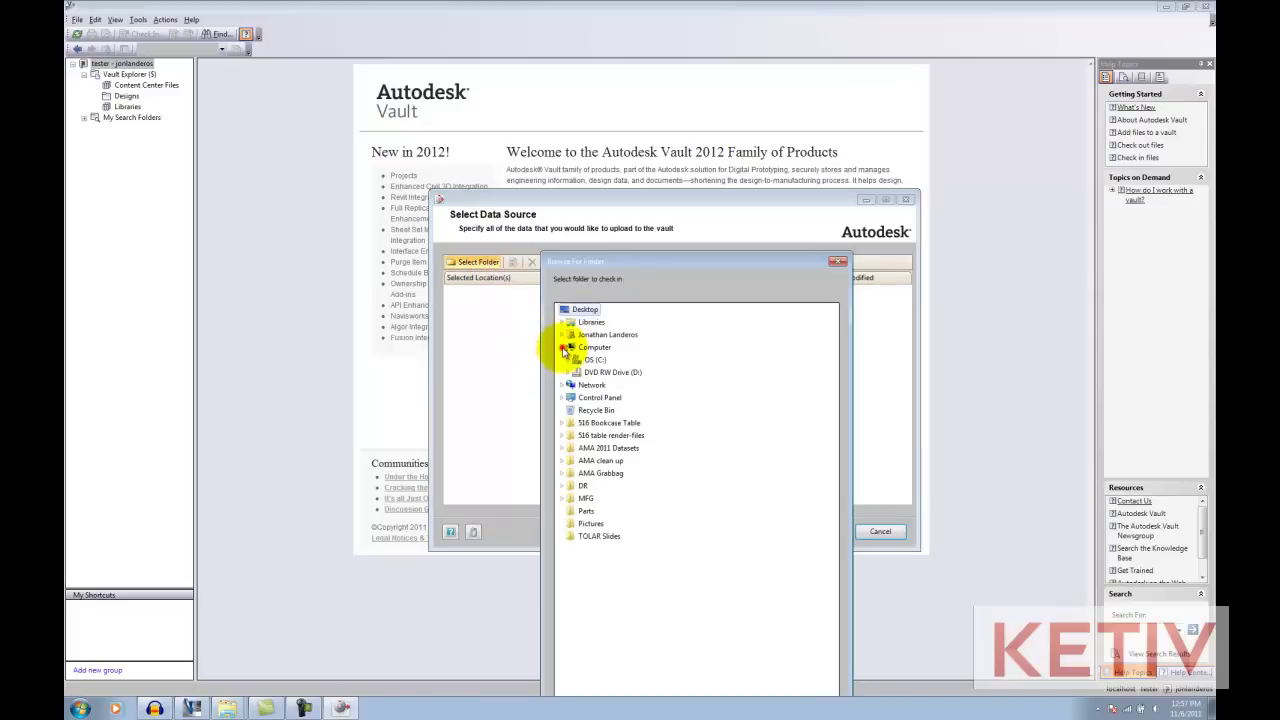
double_click(594, 359)
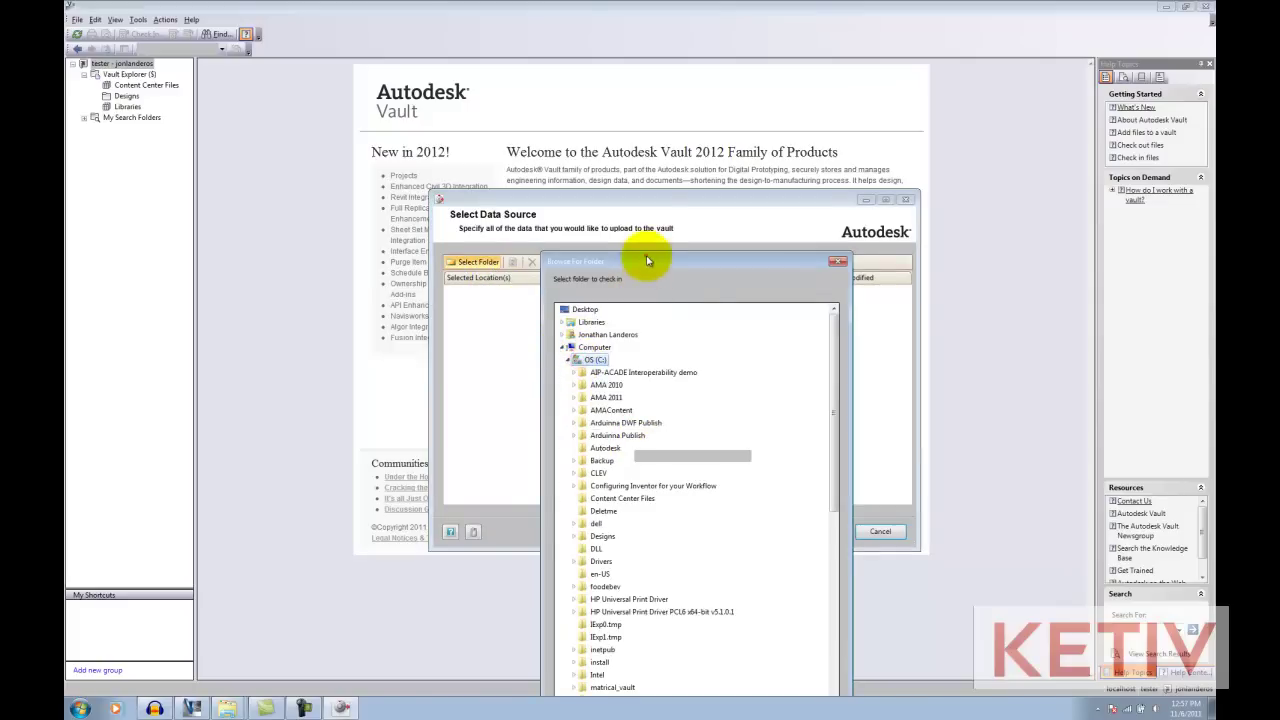
drag(646, 257, 580, 153)
scroll(560, 523, down, 6)
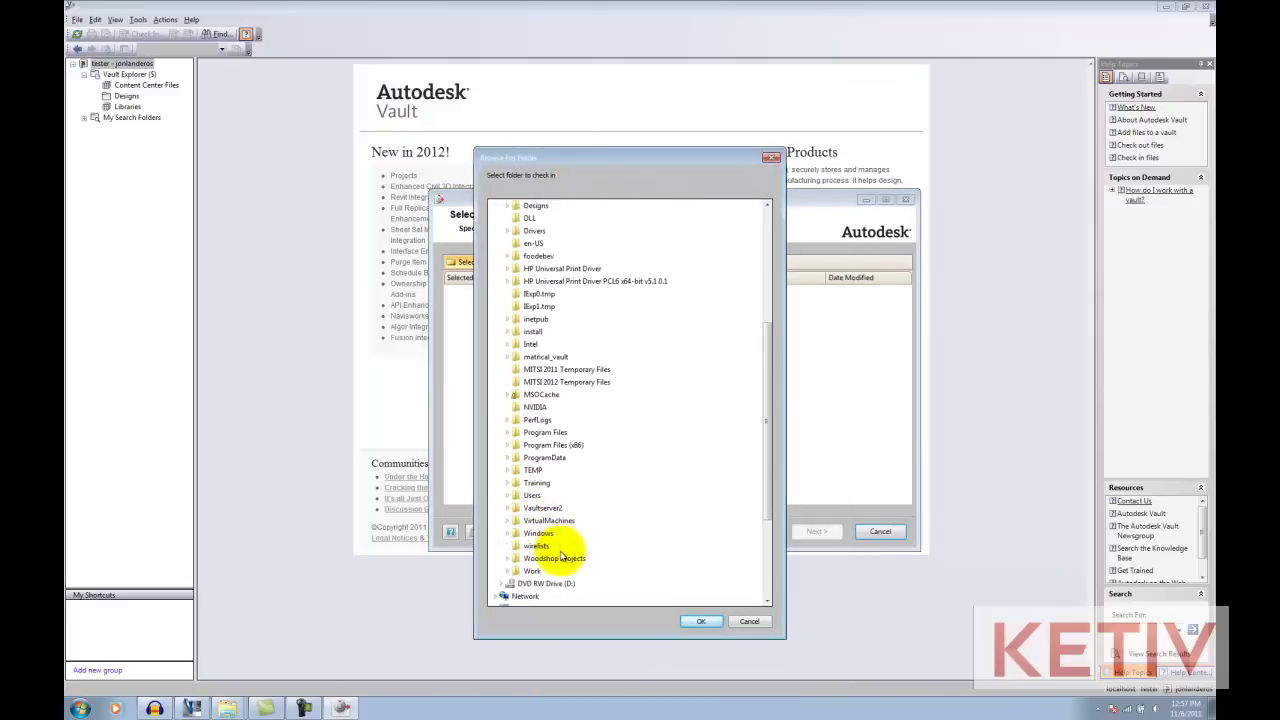
double_click(558, 558)
Choose the Tables folder as the data source and accept the Arduinna 2012 project file
scroll(548, 413, down, 5)
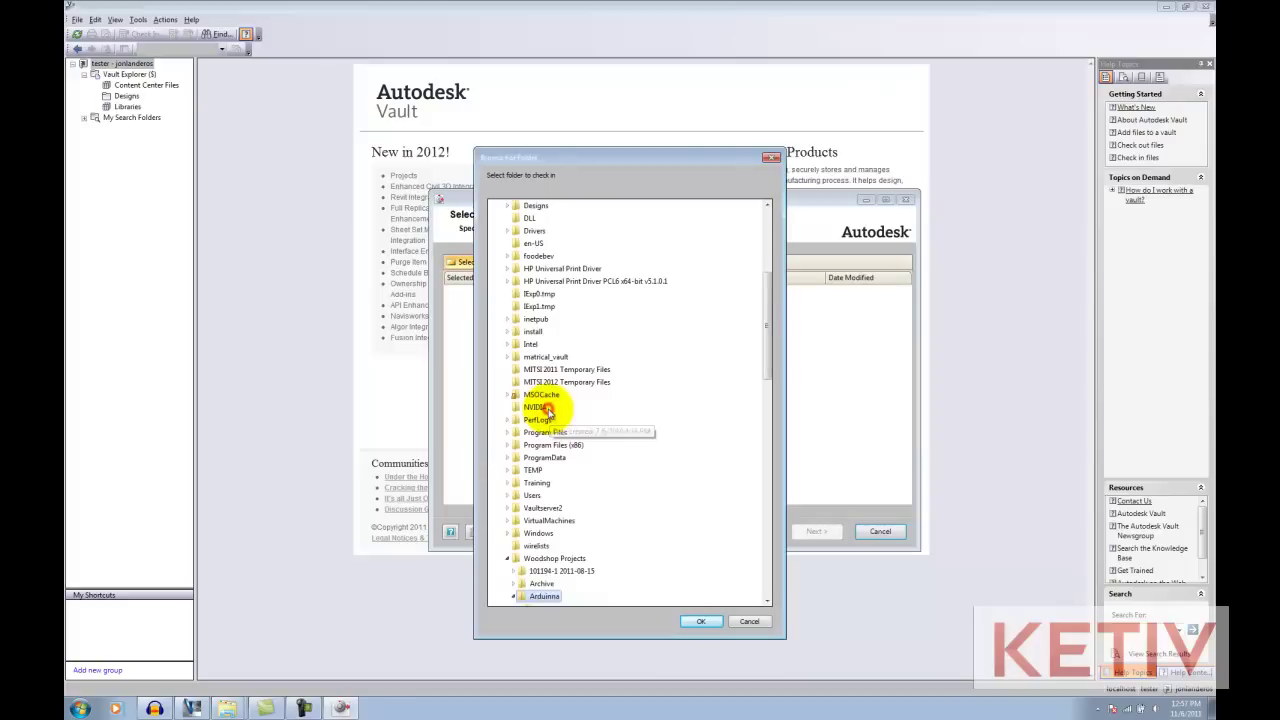
scroll(567, 519, down, 6)
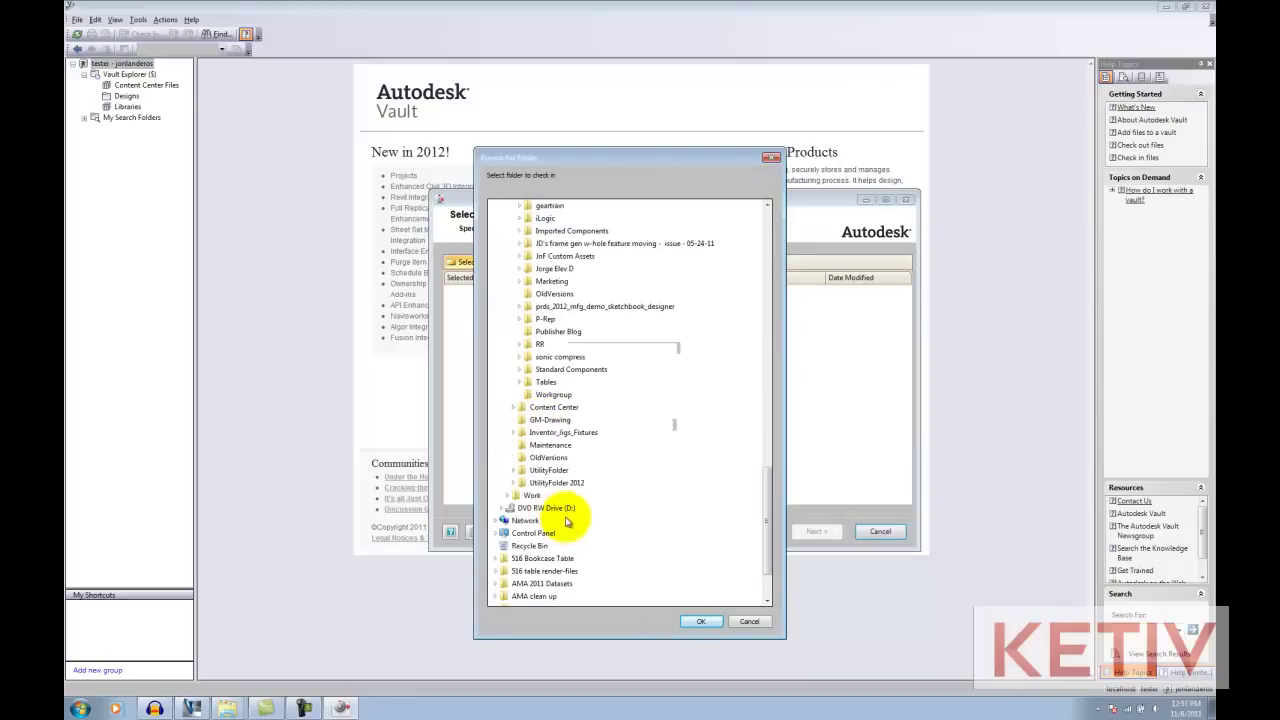
double_click(545, 383)
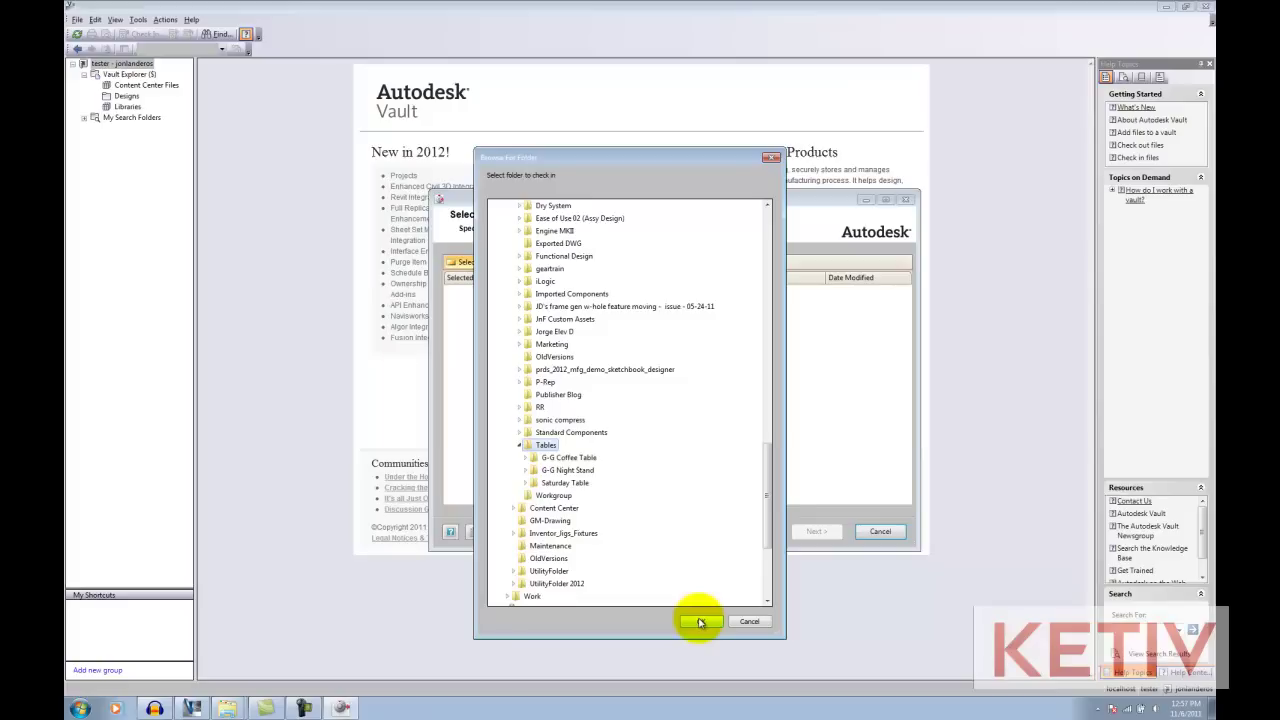
click(700, 622)
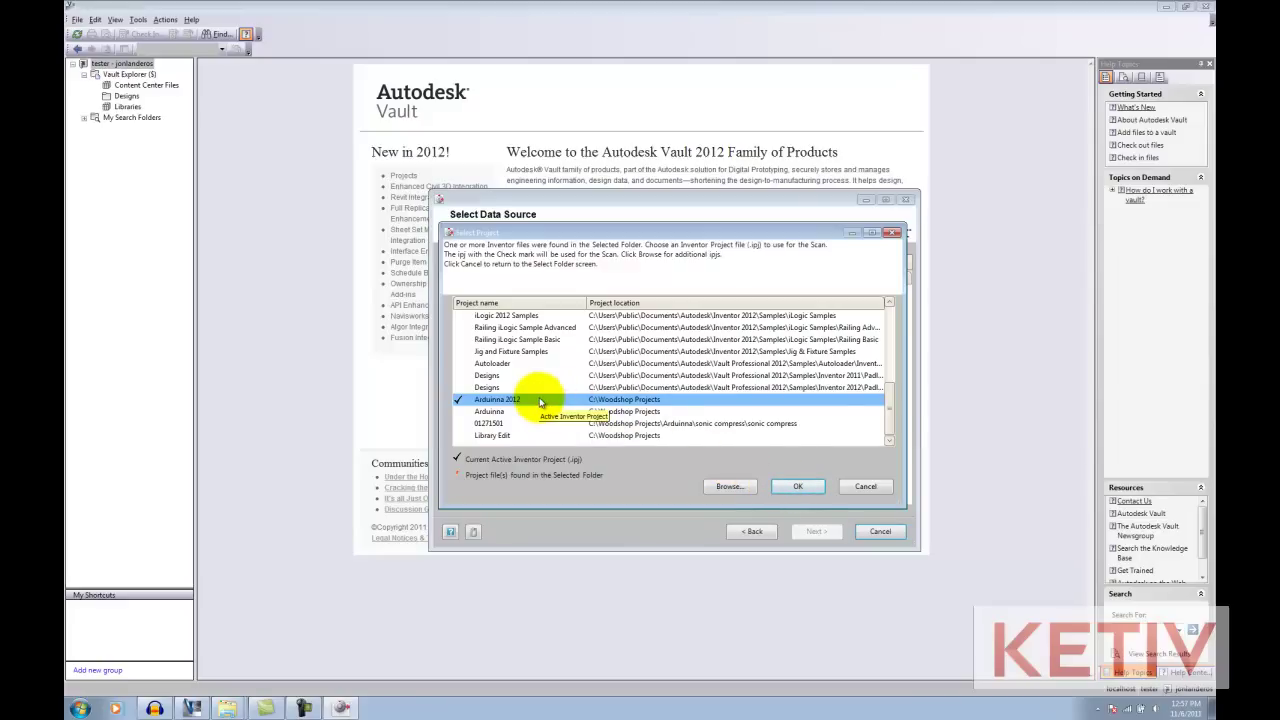
click(785, 487)
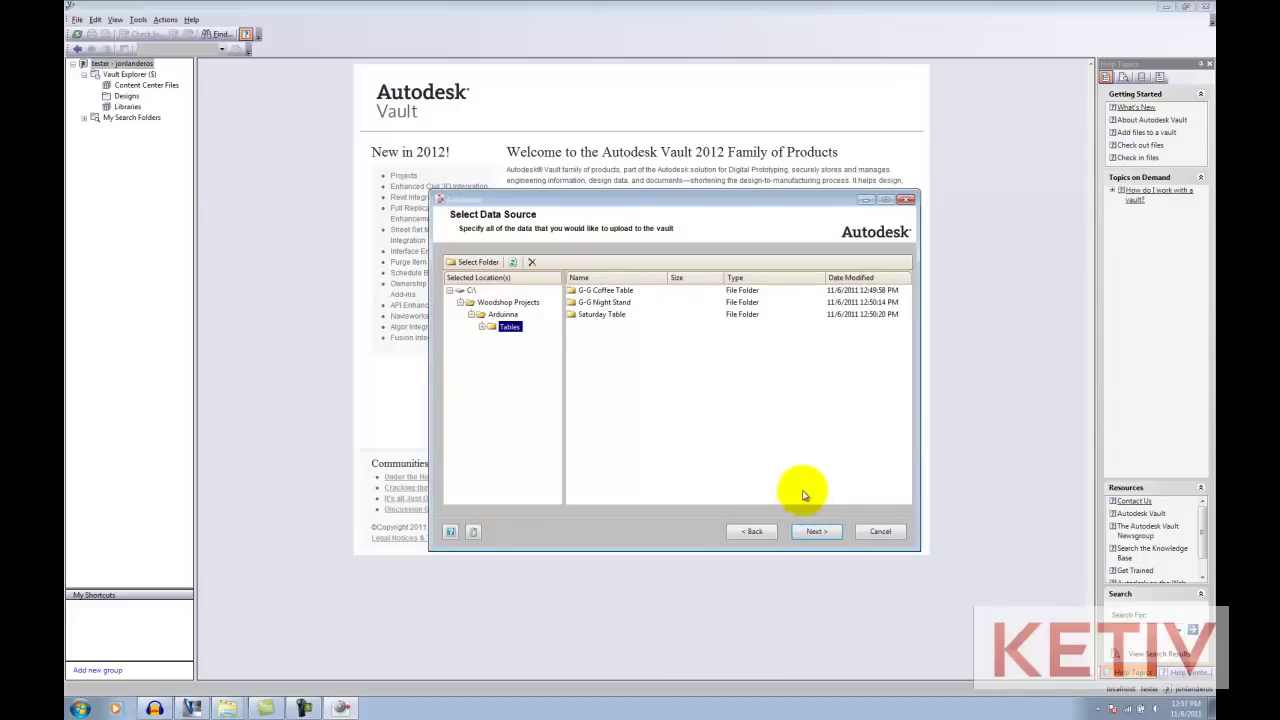
Scan all 185 files without errors, acknowledge the completion message, and continue to Map Vault Folders
click(817, 531)
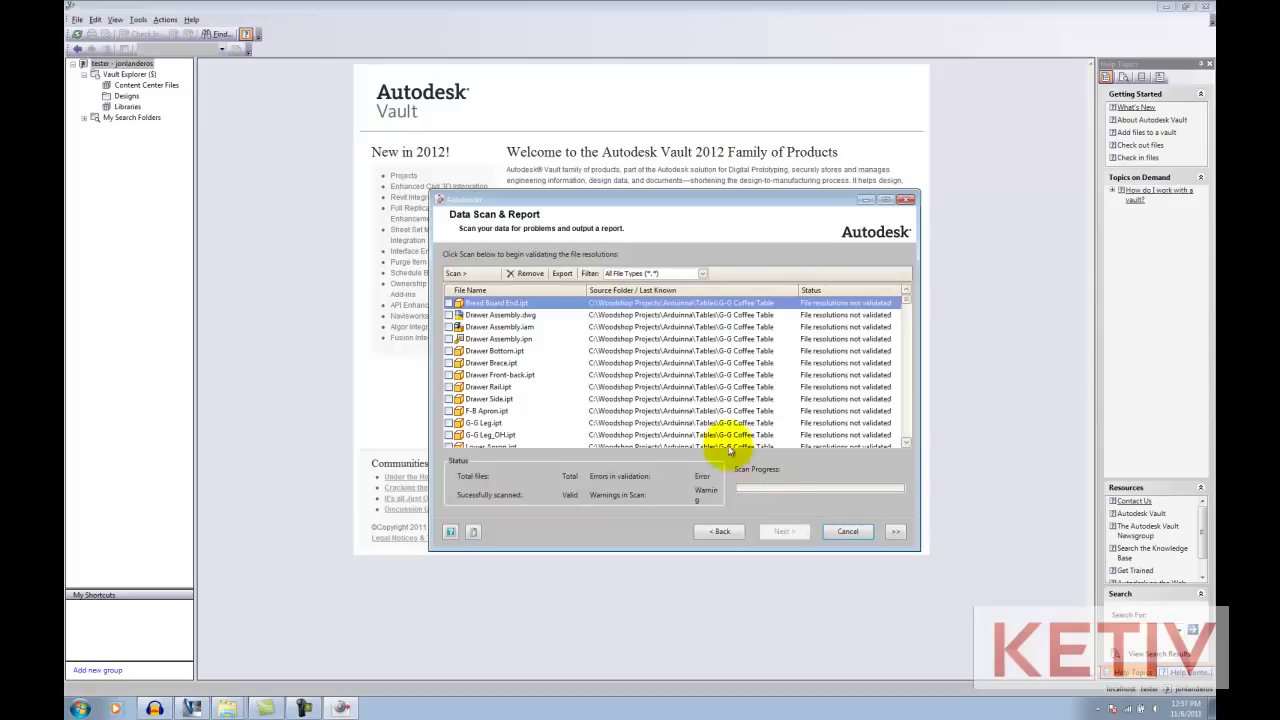
click(468, 274)
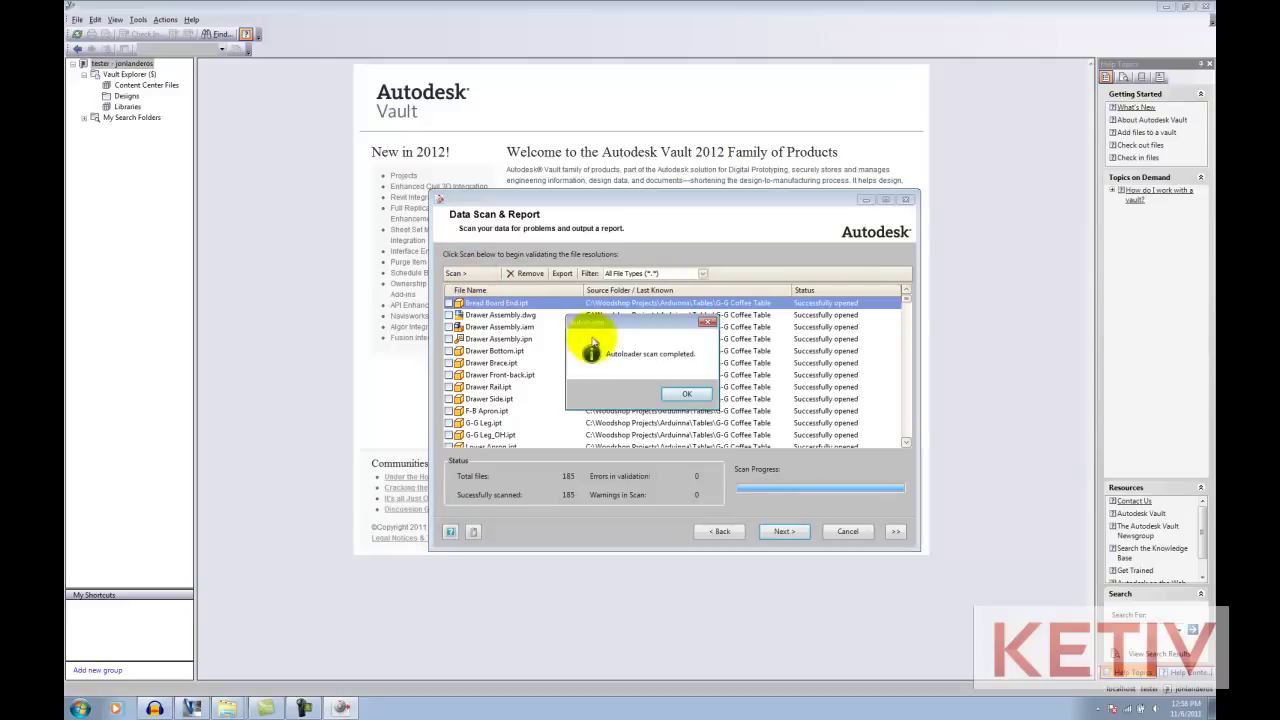
click(674, 397)
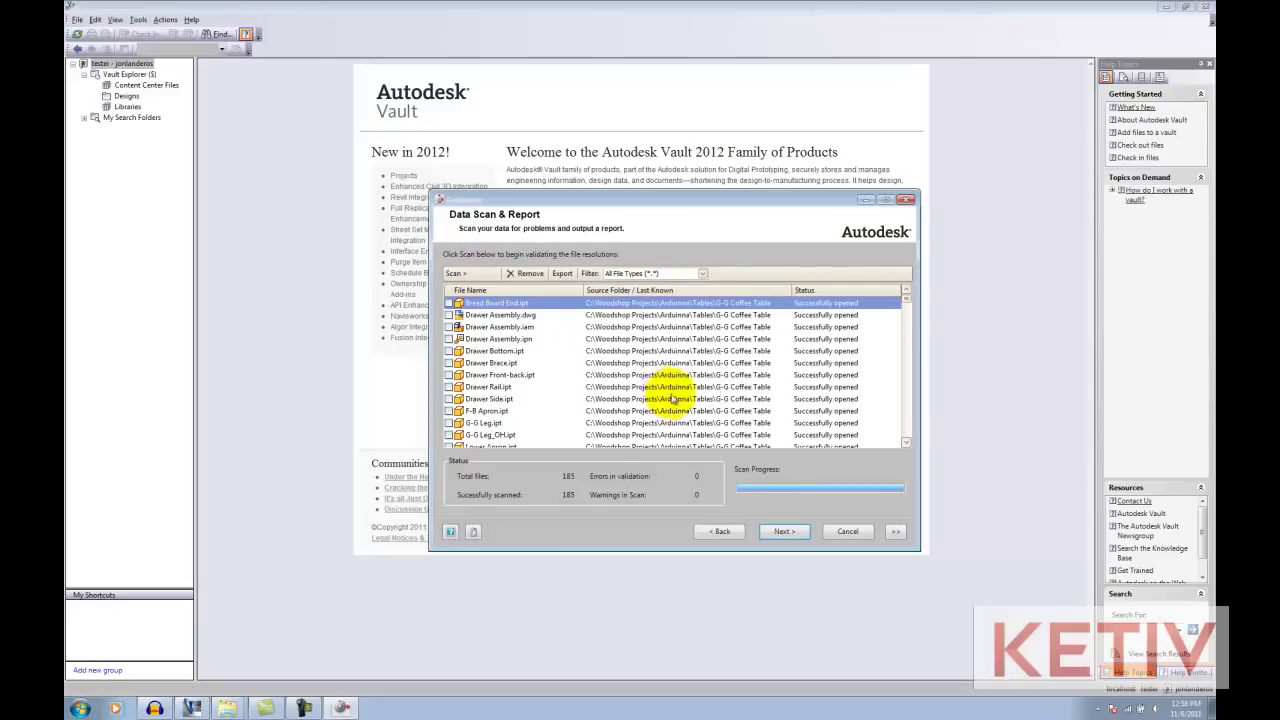
click(777, 532)
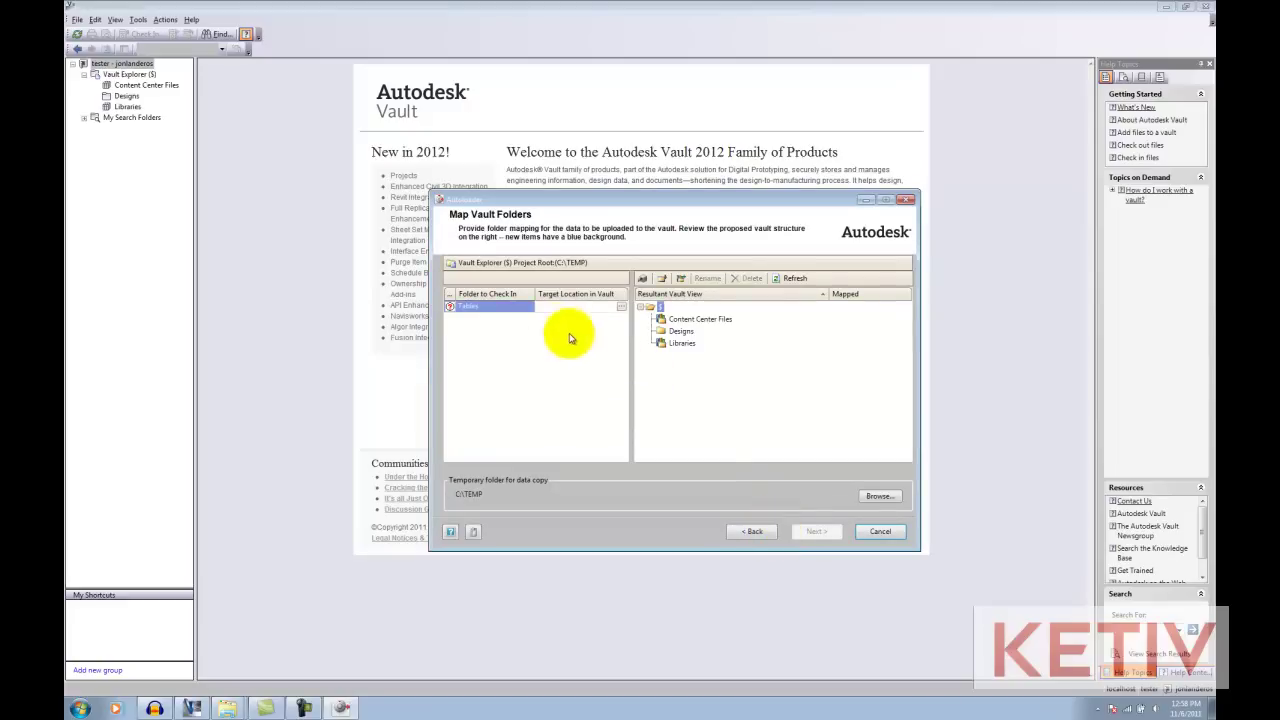
Map the Tables folder to the vault's Designs folder and copy the 185 files
click(620, 311)
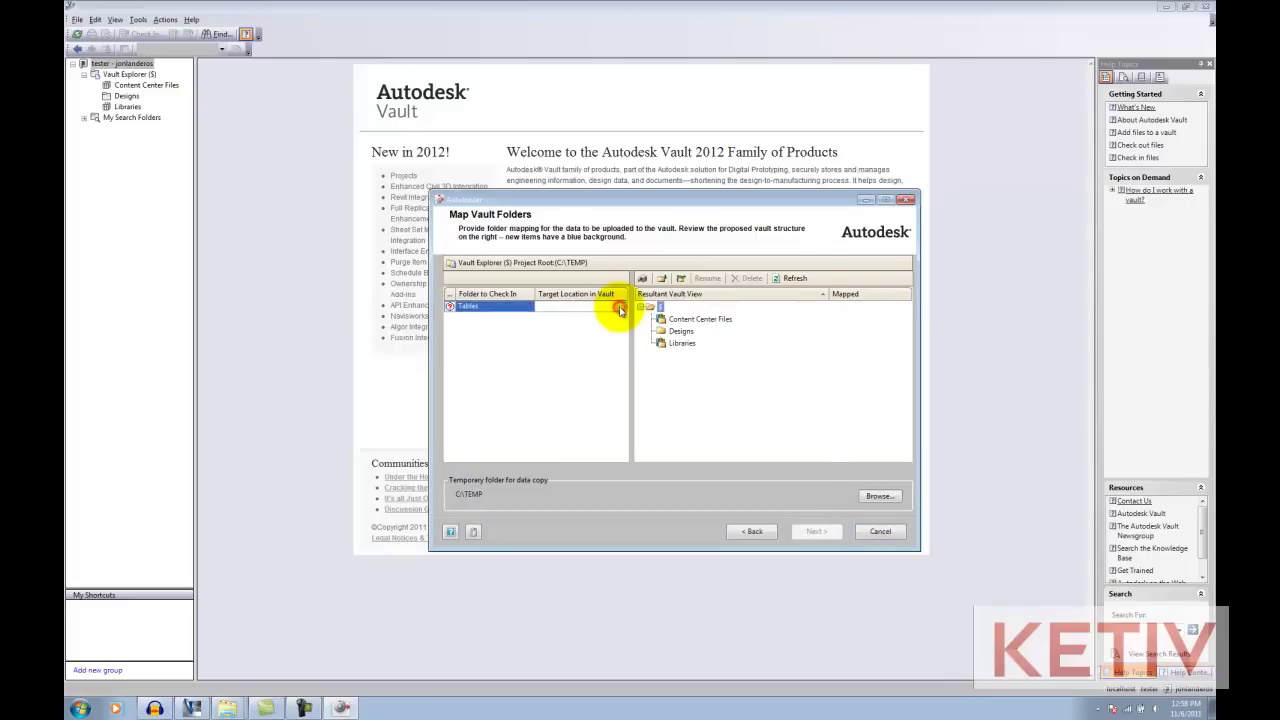
click(614, 316)
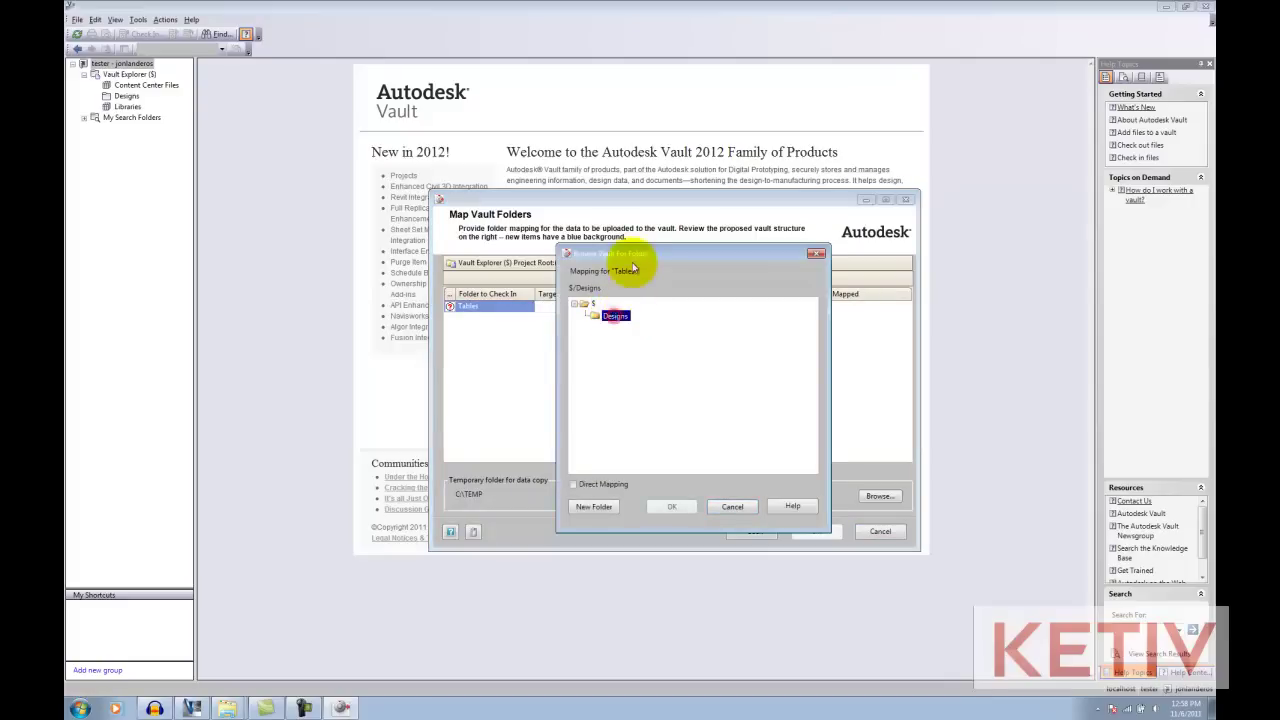
click(684, 507)
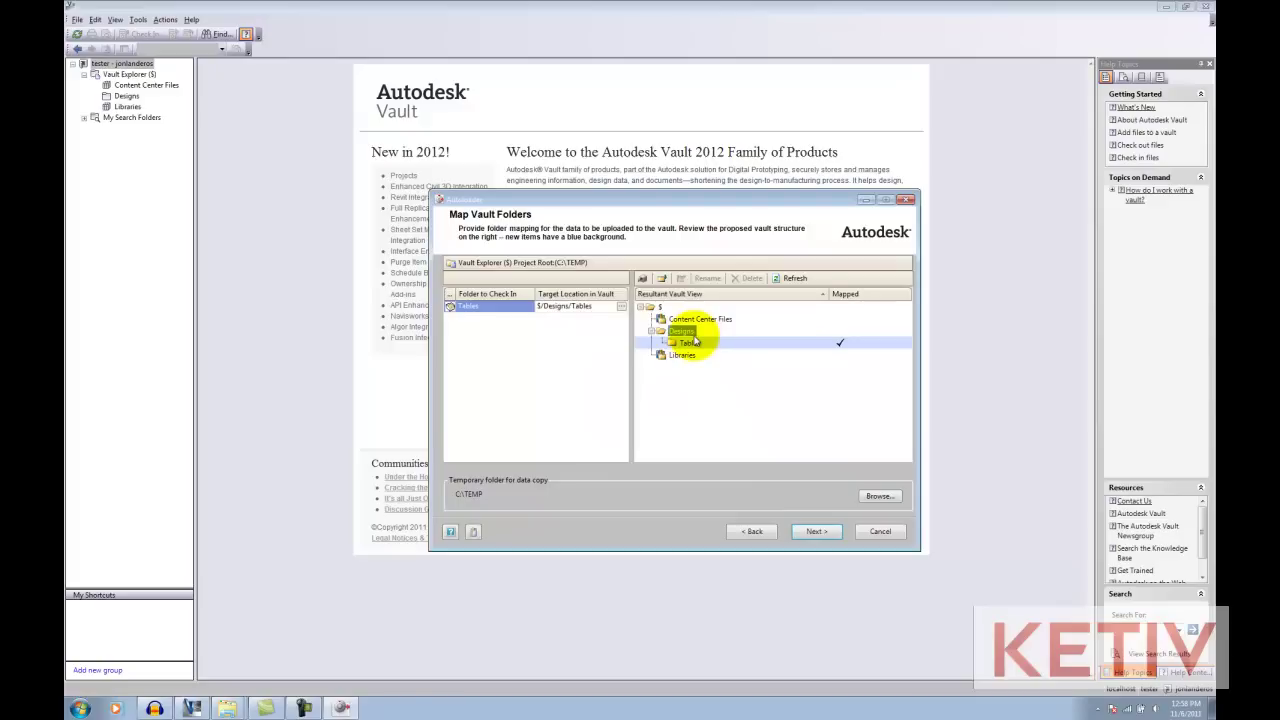
click(817, 532)
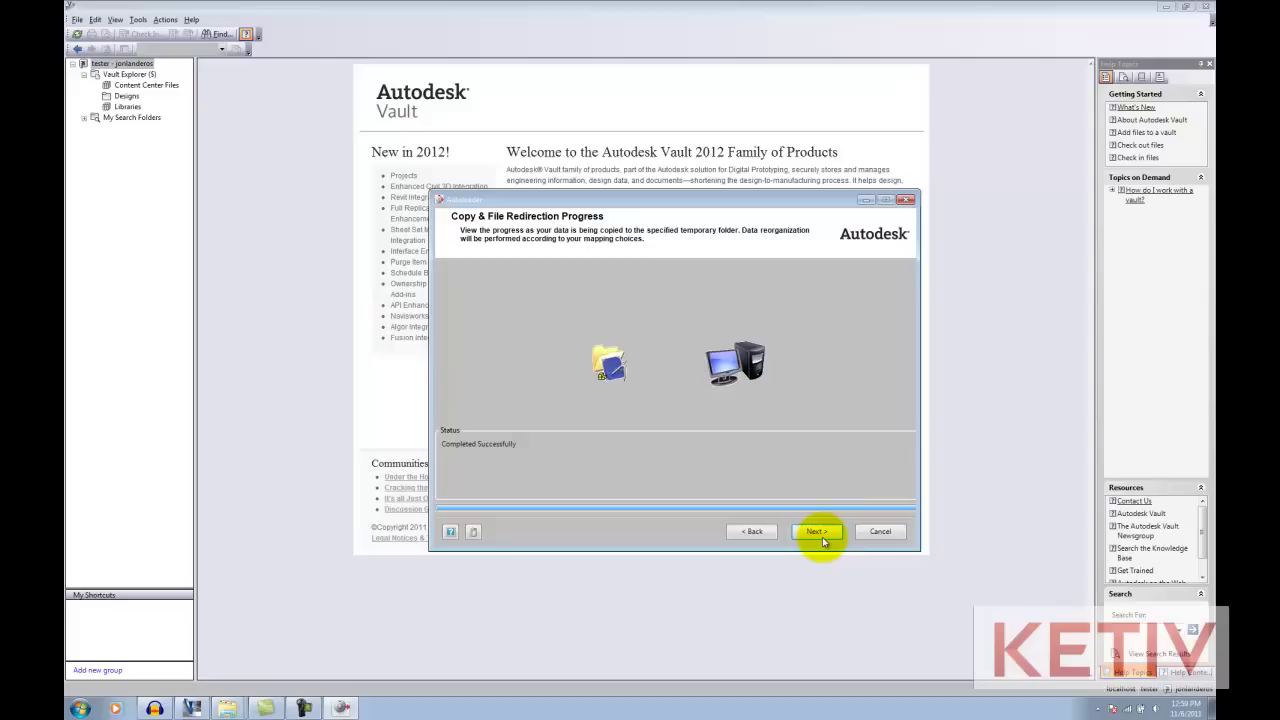
Keep All Data checked and upload the Tables files into $/Designs/Tables
click(816, 532)
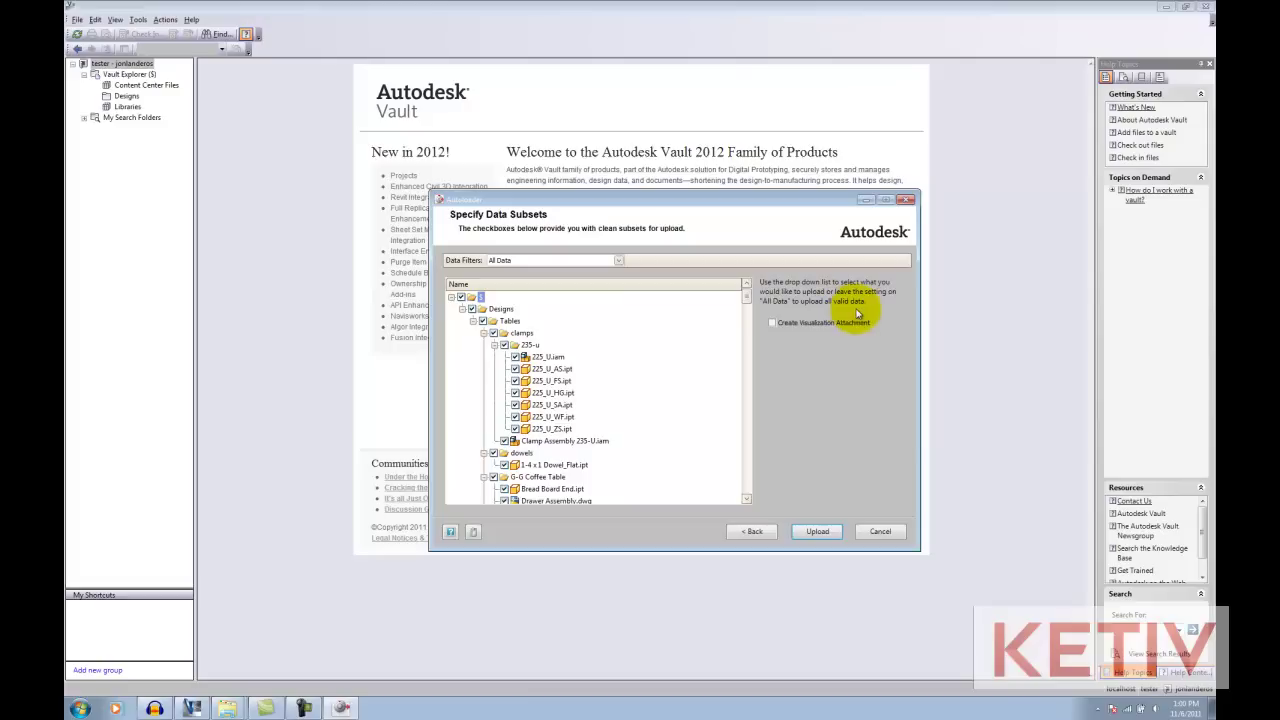
click(817, 533)
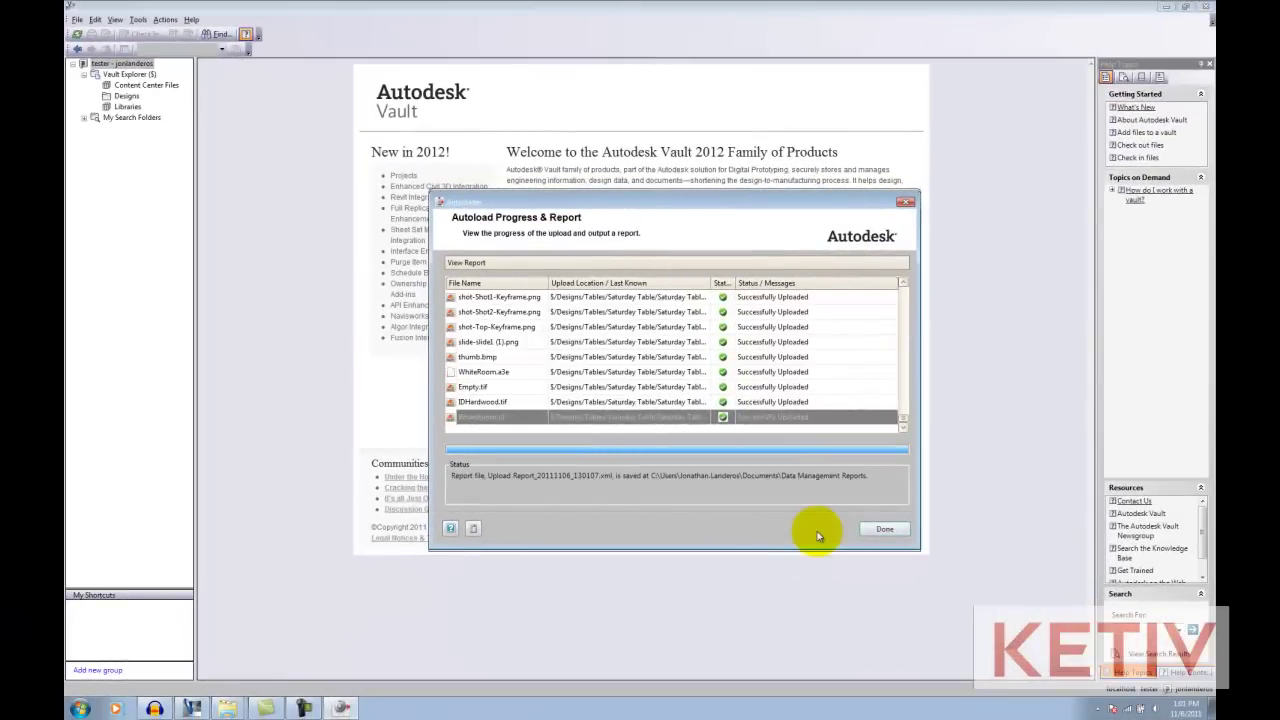
Close the Autoloader and expand Designs > Tables to show uploaded folders like clamps and Saturday Table
click(868, 532)
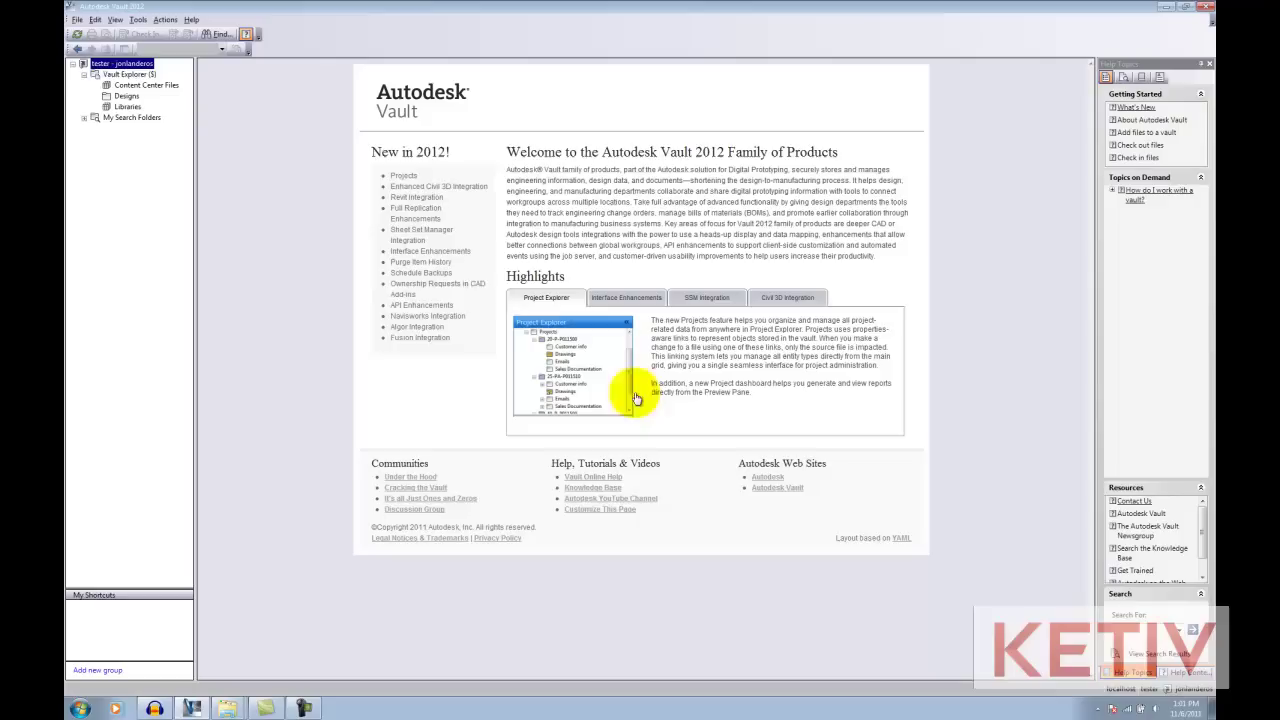
click(95, 96)
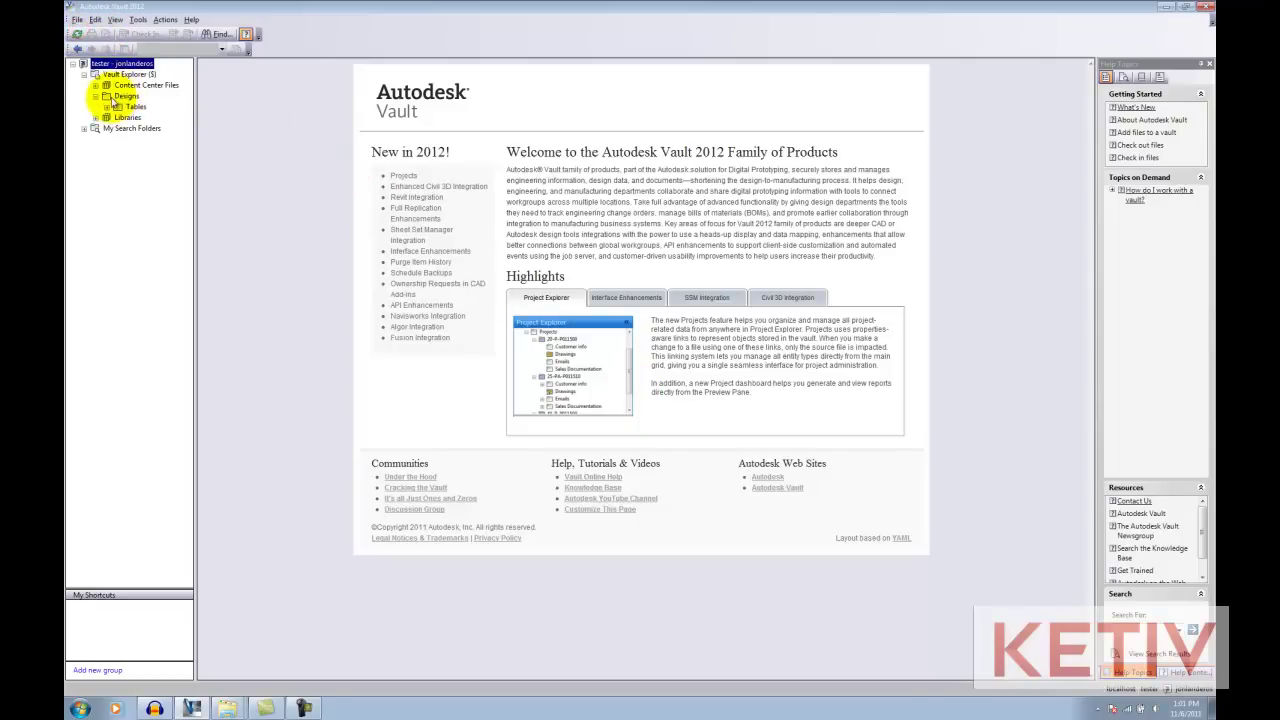
click(107, 107)
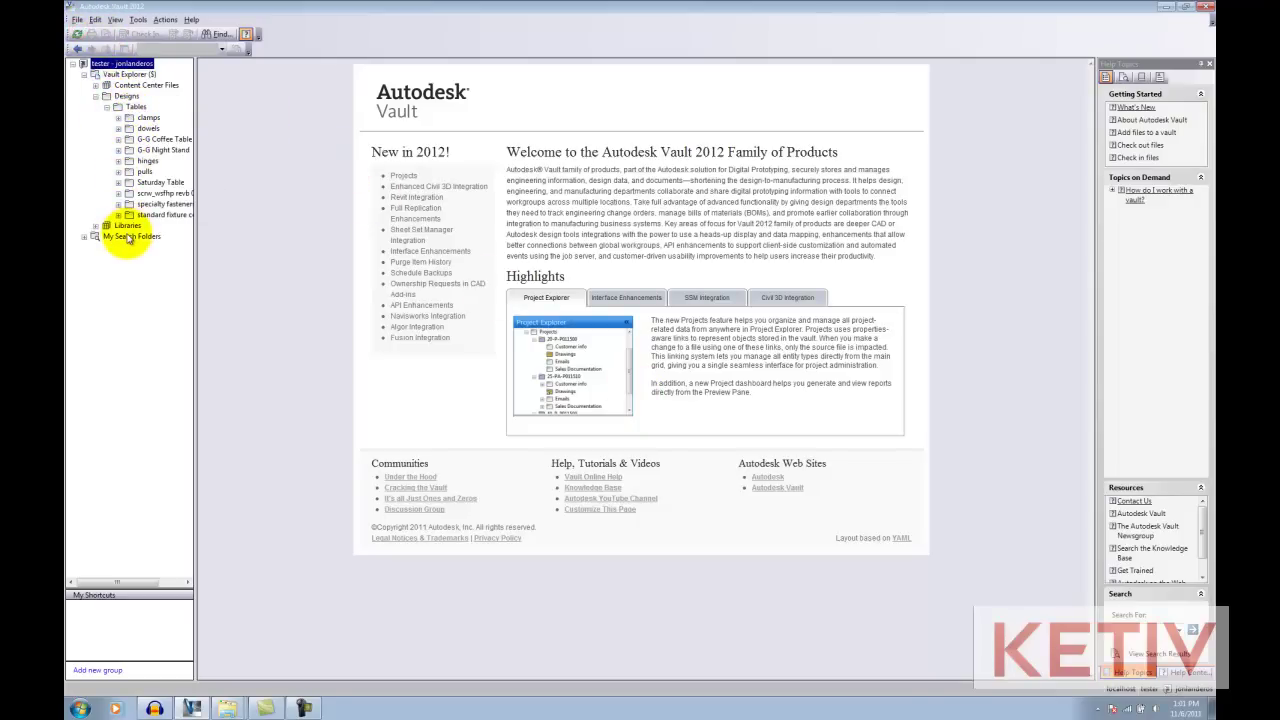